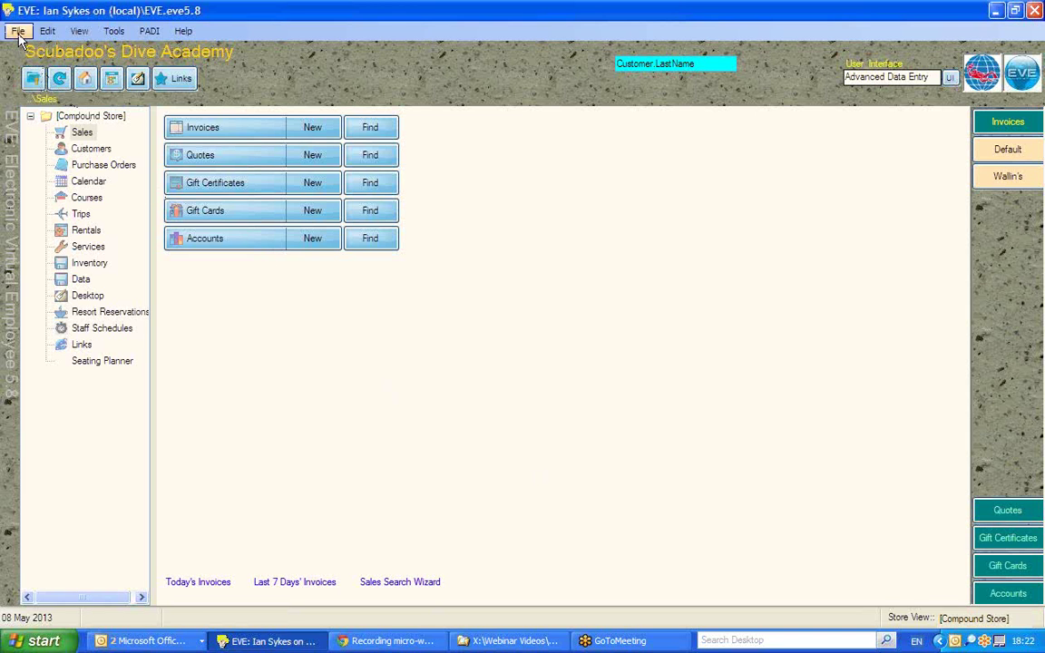
Open the Rental Equipment Excel import template, EquipmentTemplate.xls, via File > Import
left_click(18, 34)
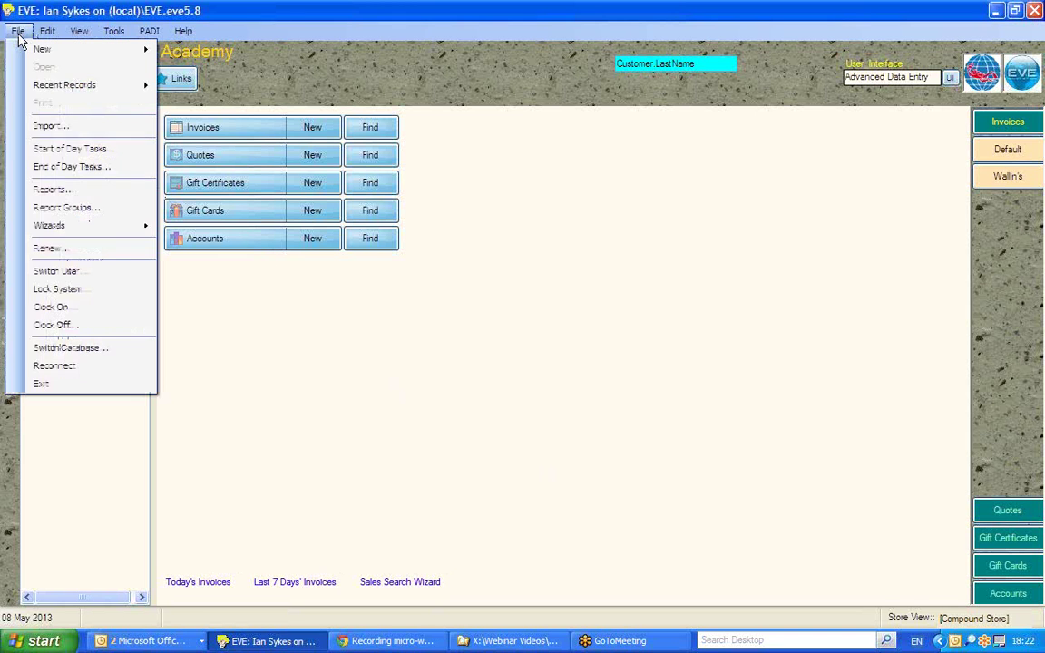
left_click(53, 132)
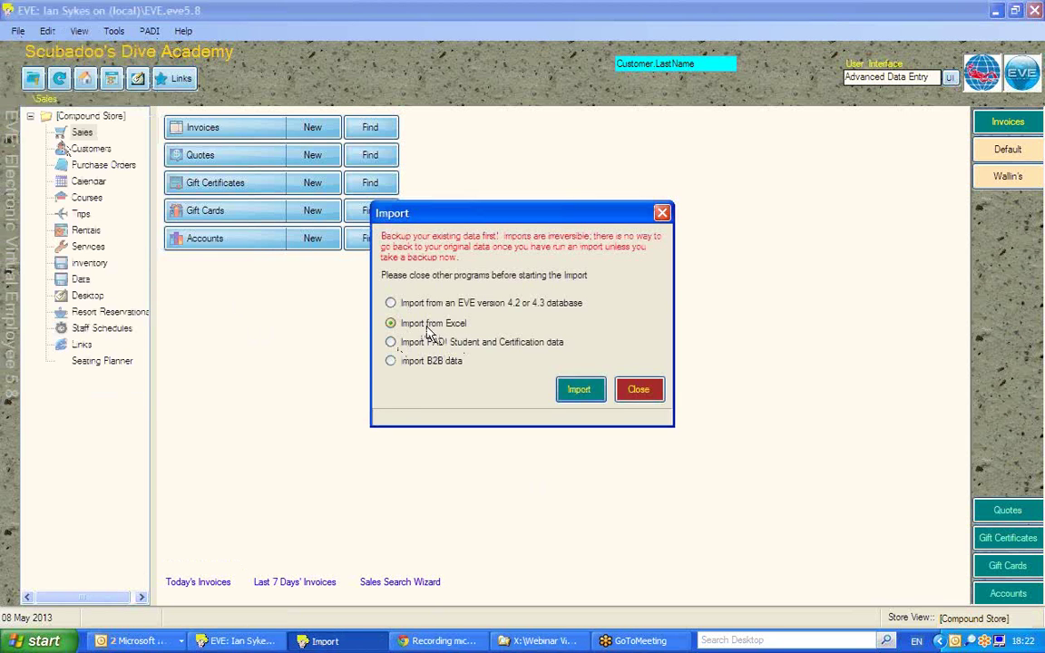
left_click(575, 389)
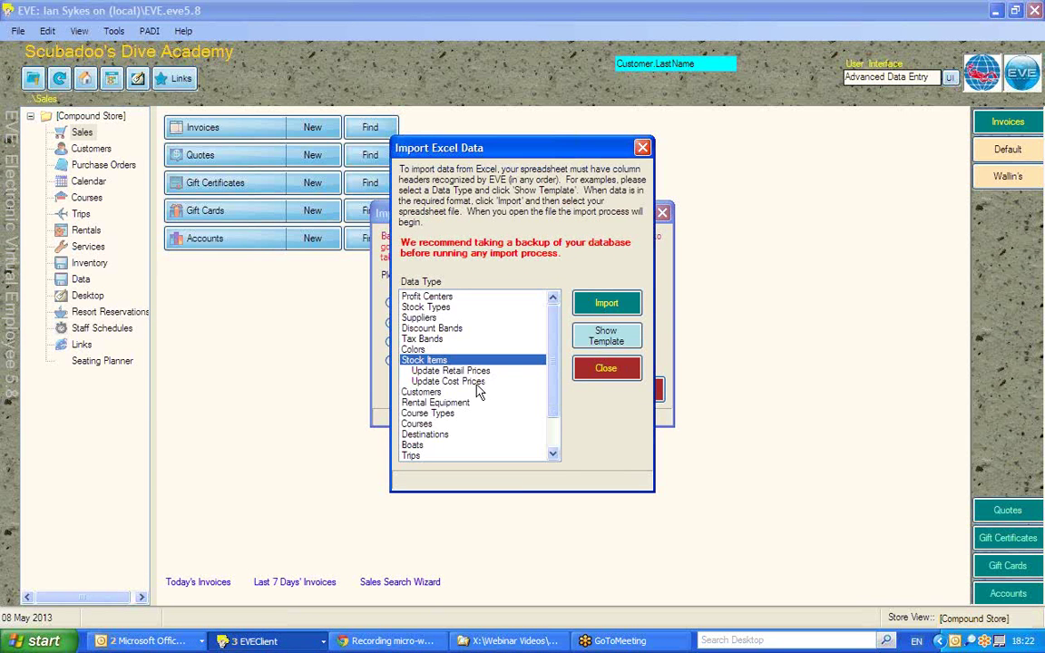
left_click(420, 404)
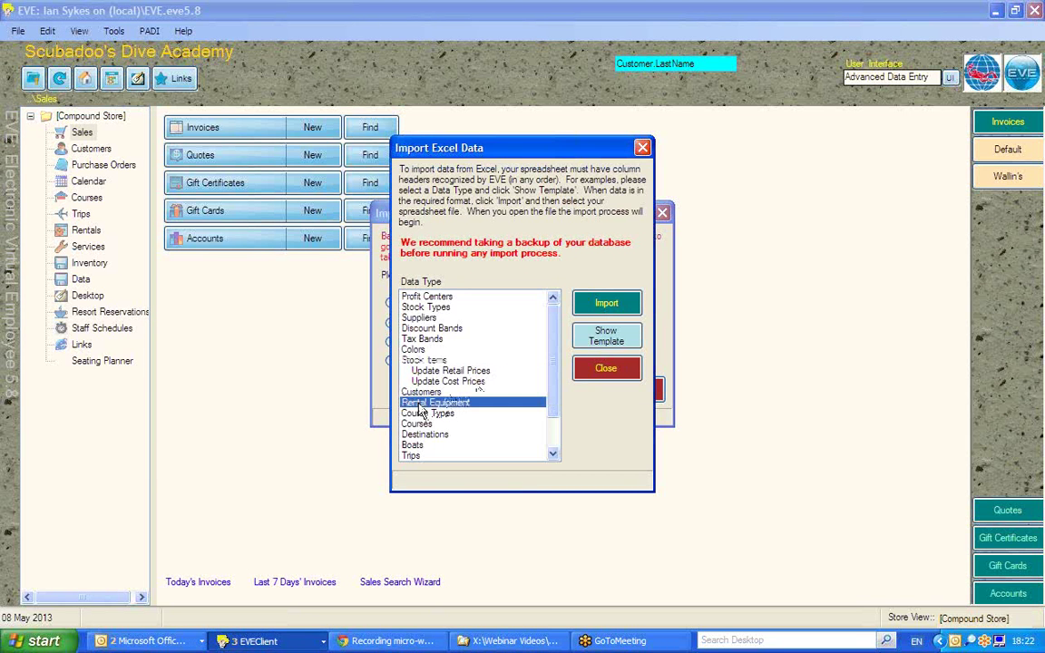
left_click(603, 336)
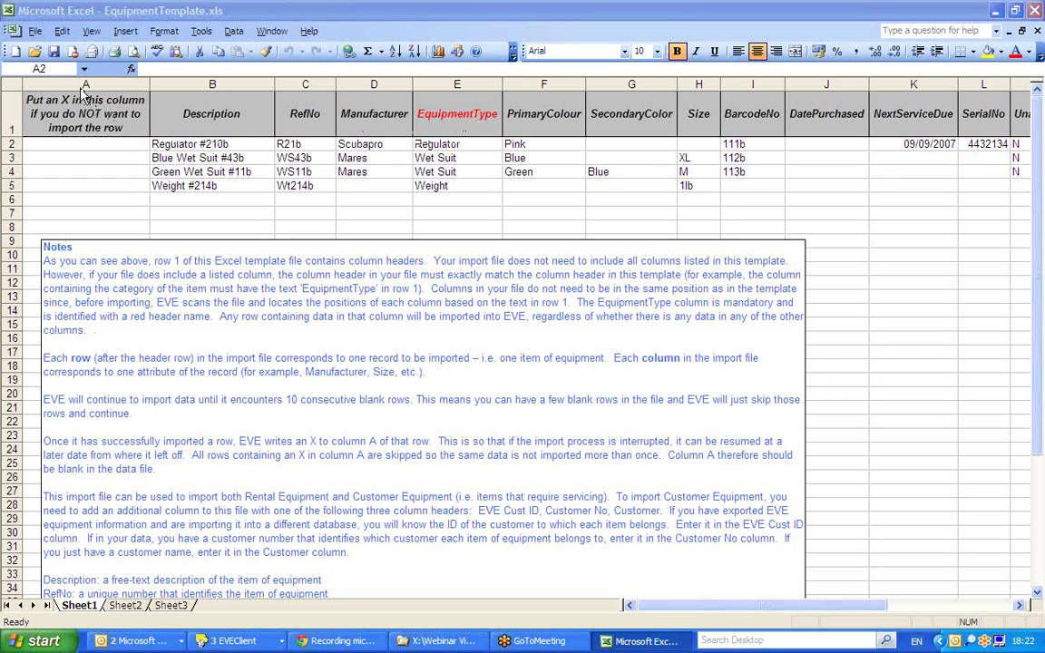
left_click(83, 85)
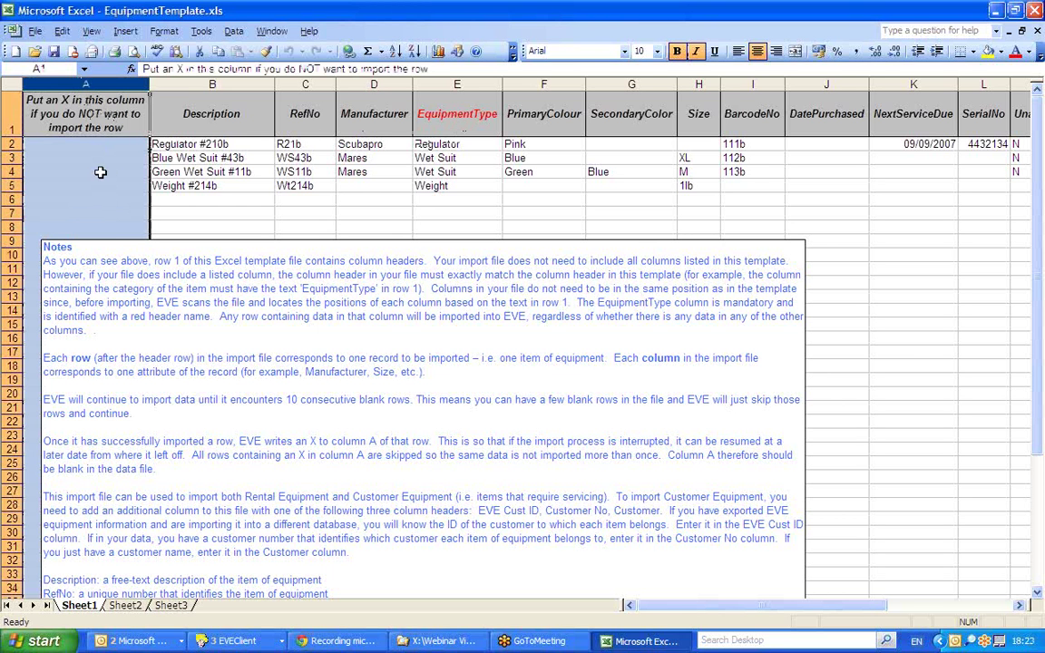
left_click(59, 148)
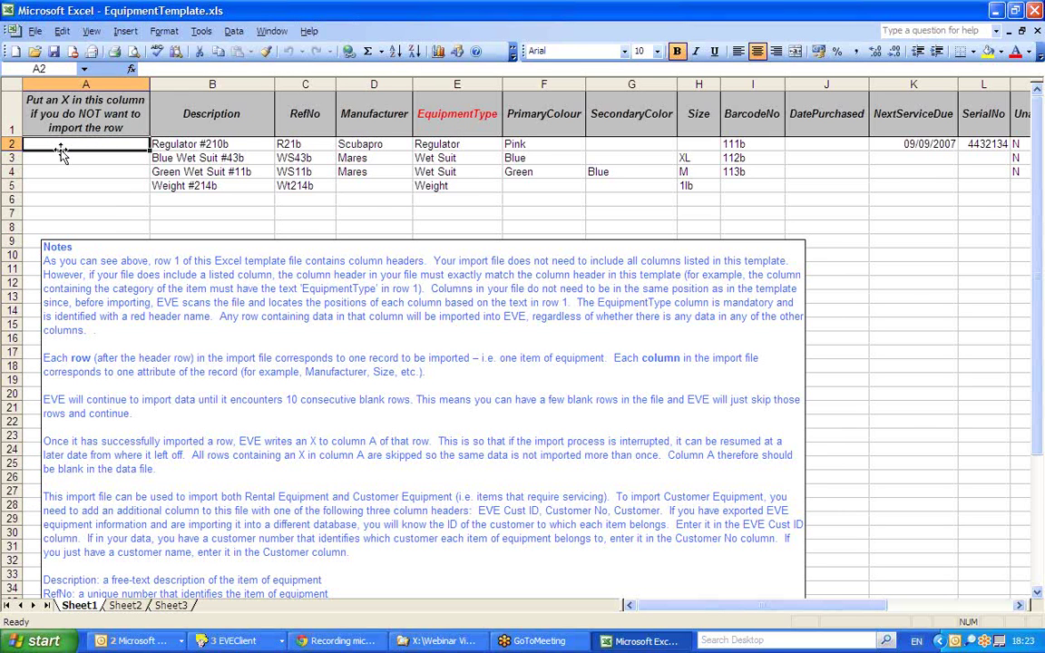
left_click(459, 119)
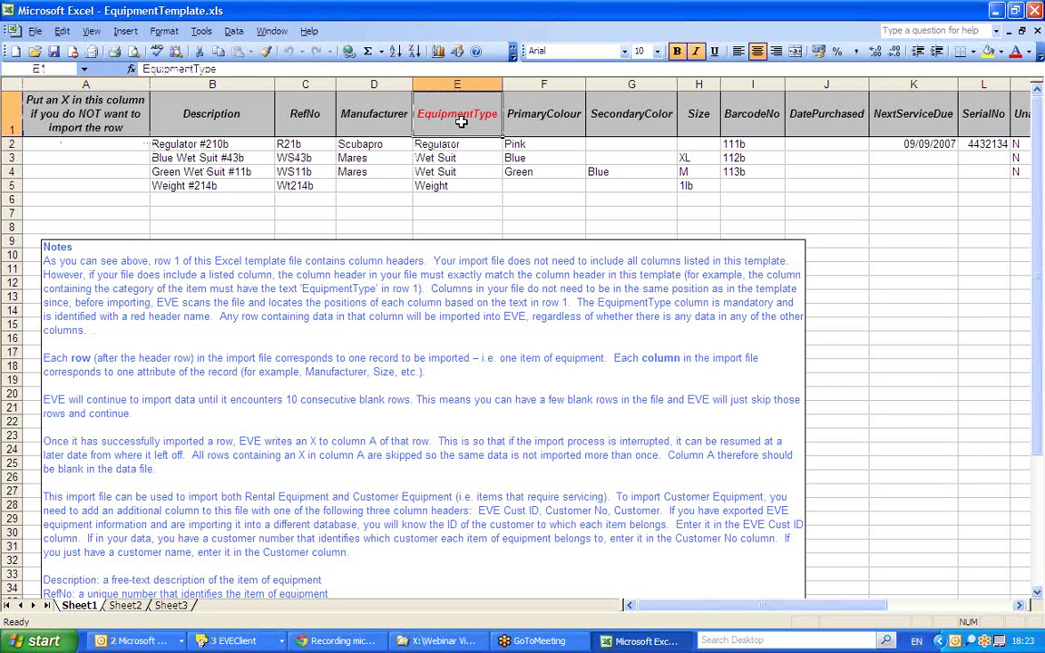
left_click_drag(448, 144, 451, 187)
left_click(461, 145)
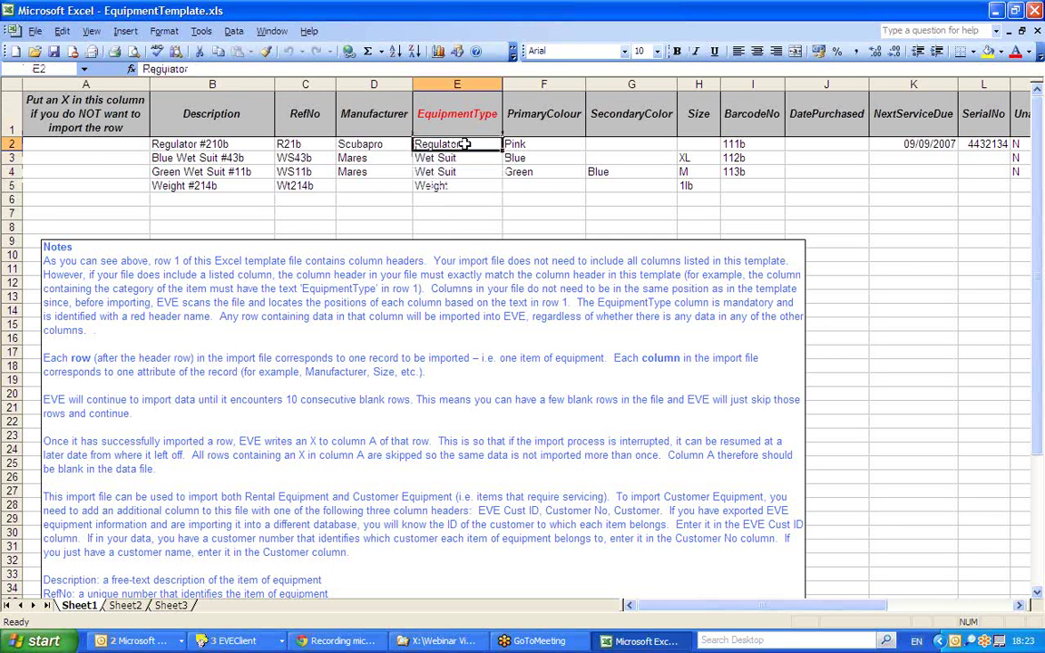
left_click(207, 145)
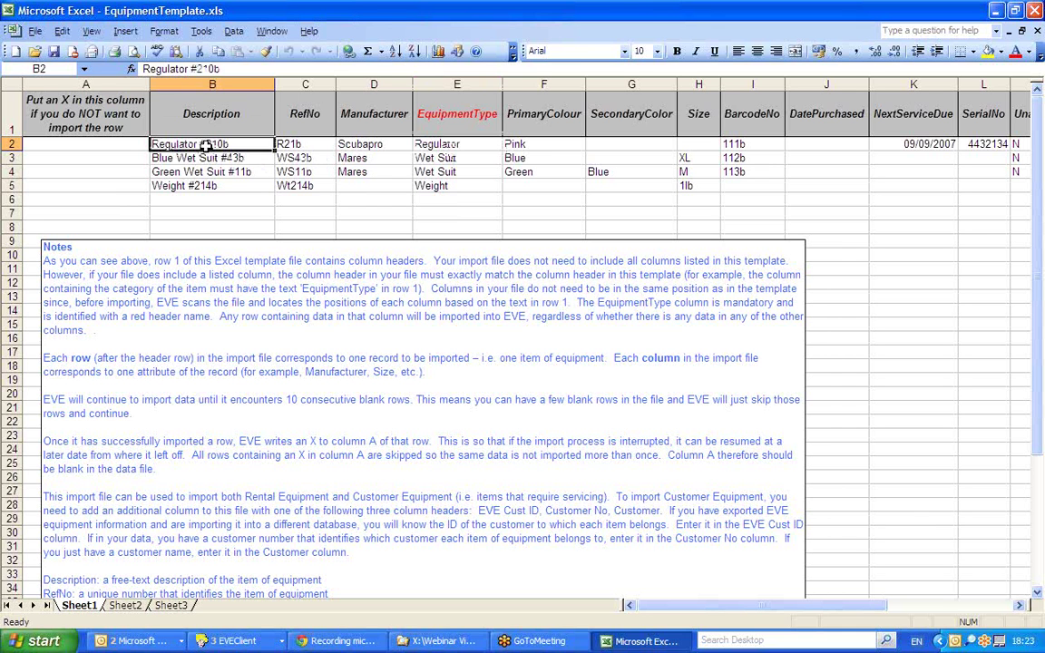
key("Down")
key("Down")
key("Down")
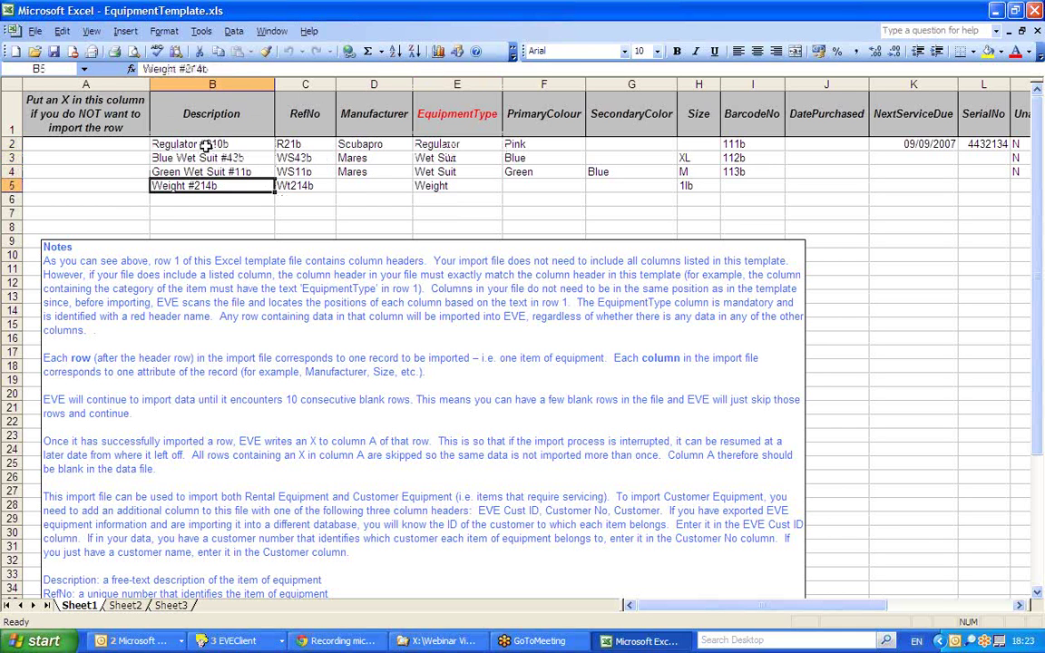
key("Up")
key("Up")
key("Up")
key("Down")
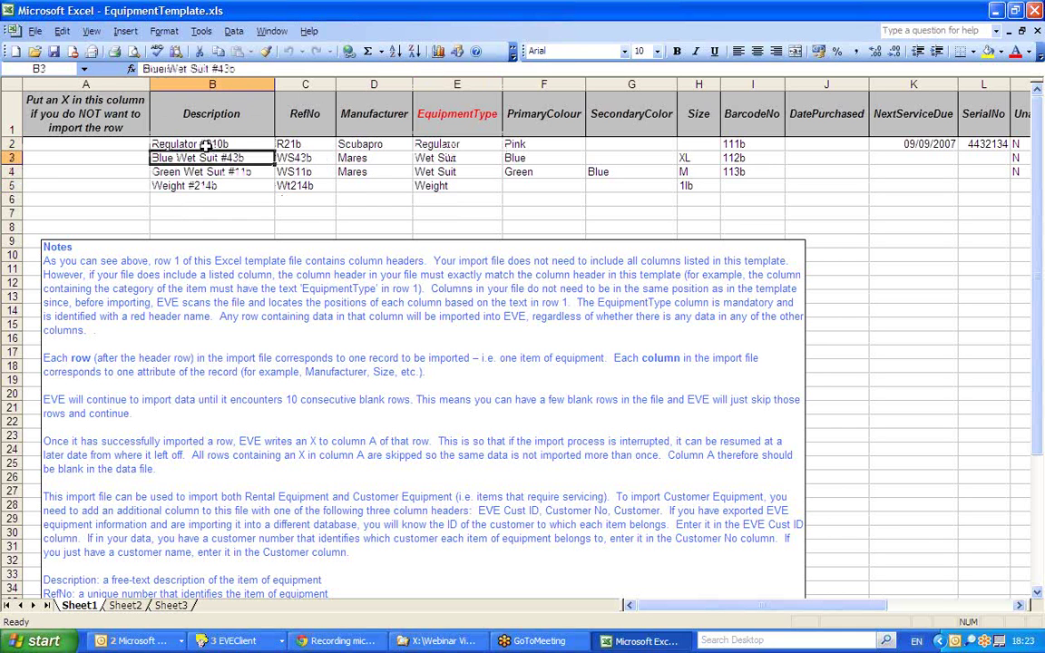
key("Down")
key("Down")
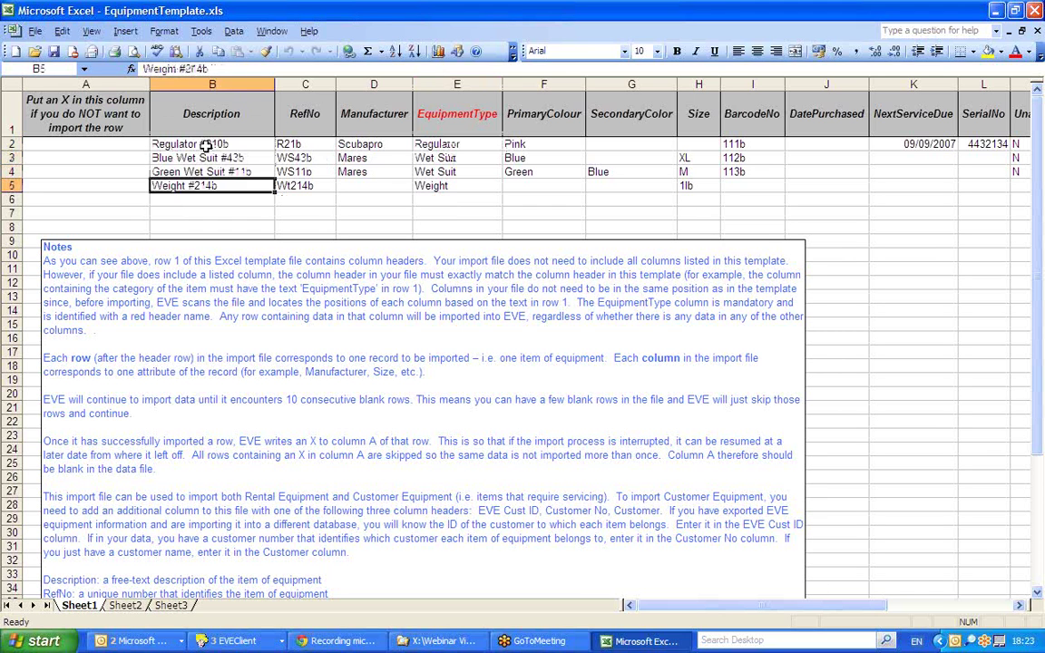
key("Up")
key("Up")
key("Up")
key("Right")
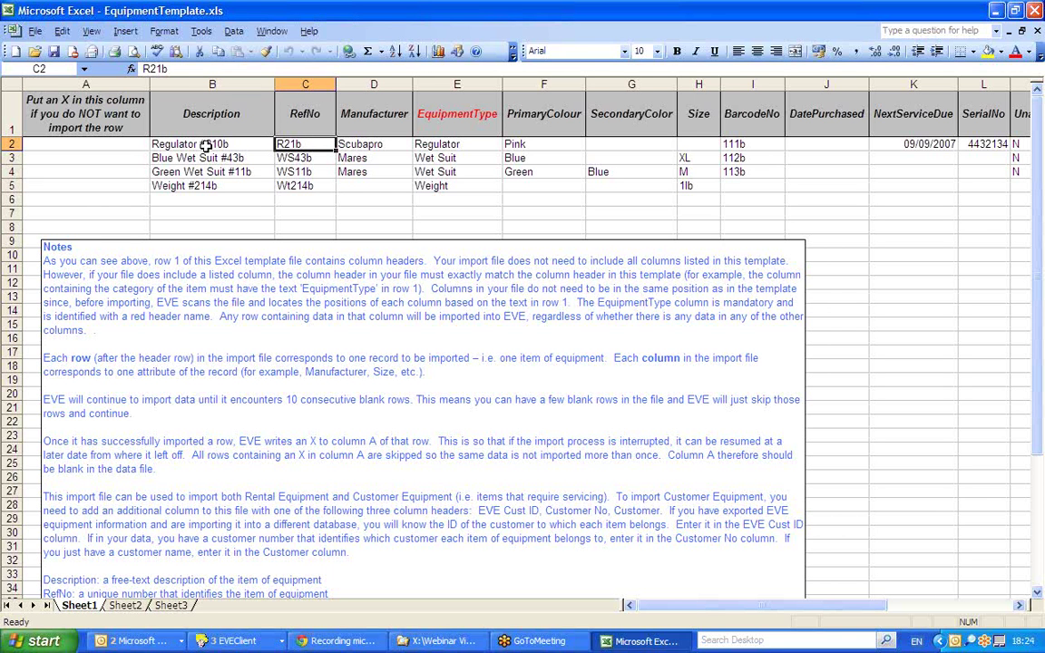
key("Right")
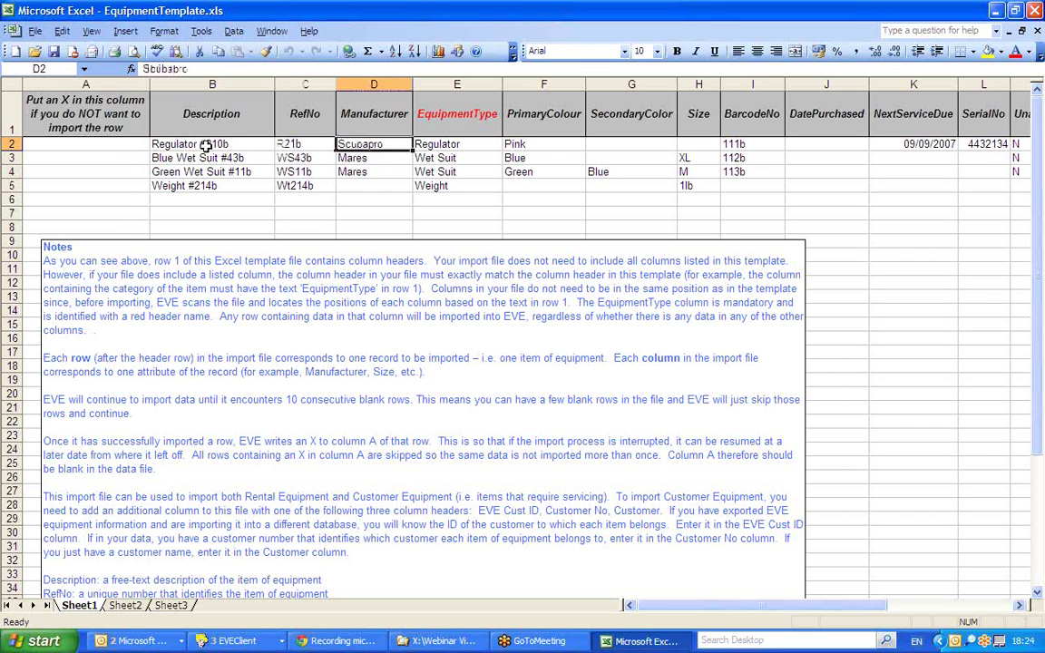
key("Right")
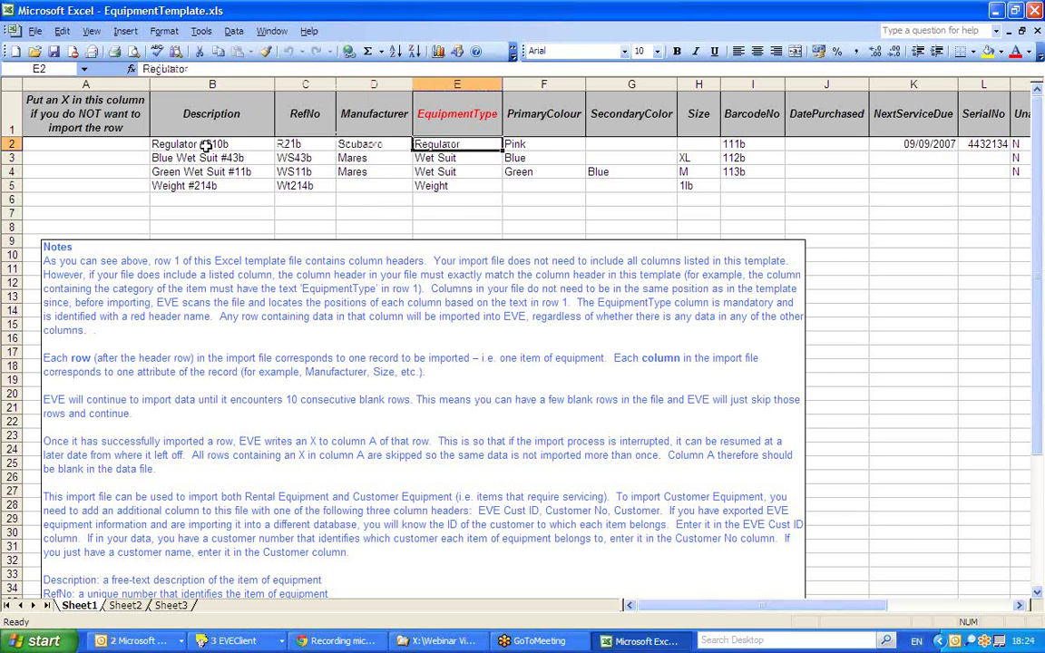
key("Left")
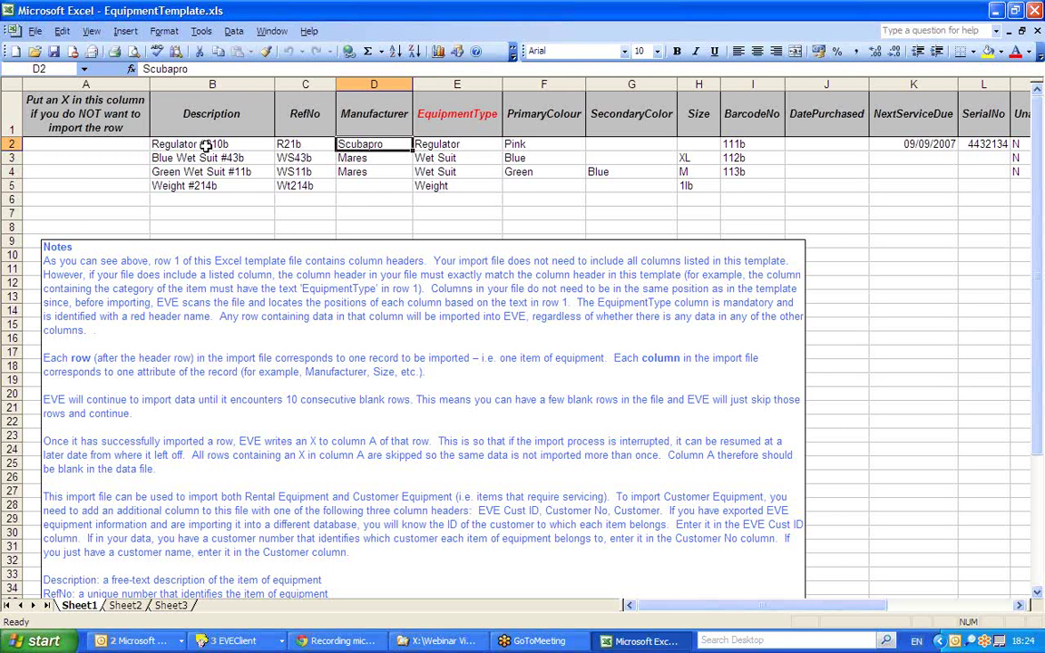
key("Right")
key("Right")
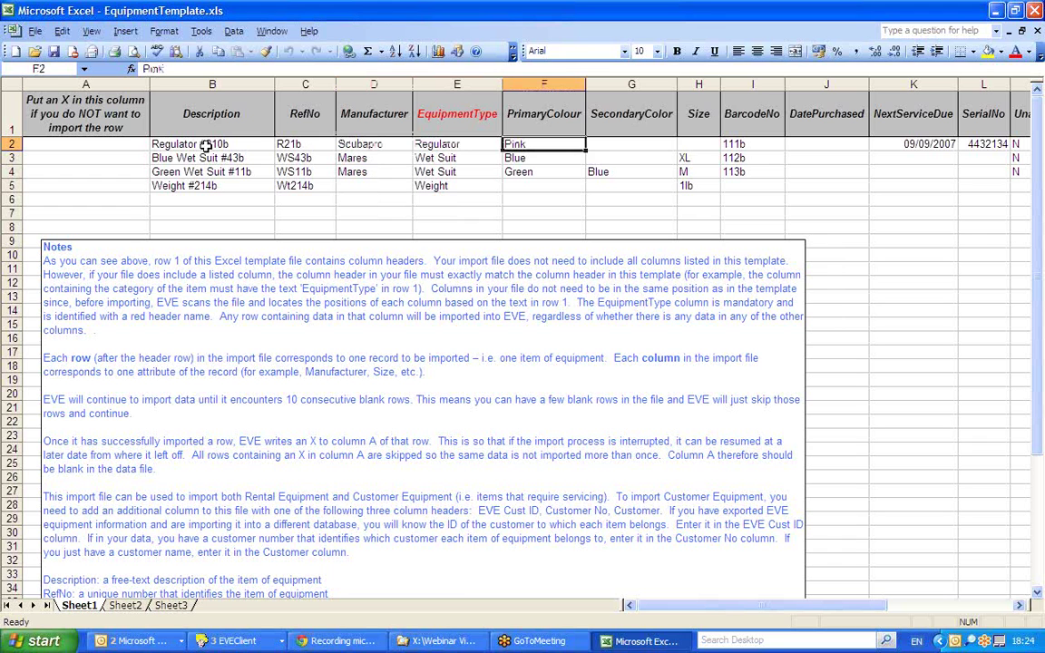
key("Right")
key("Right")
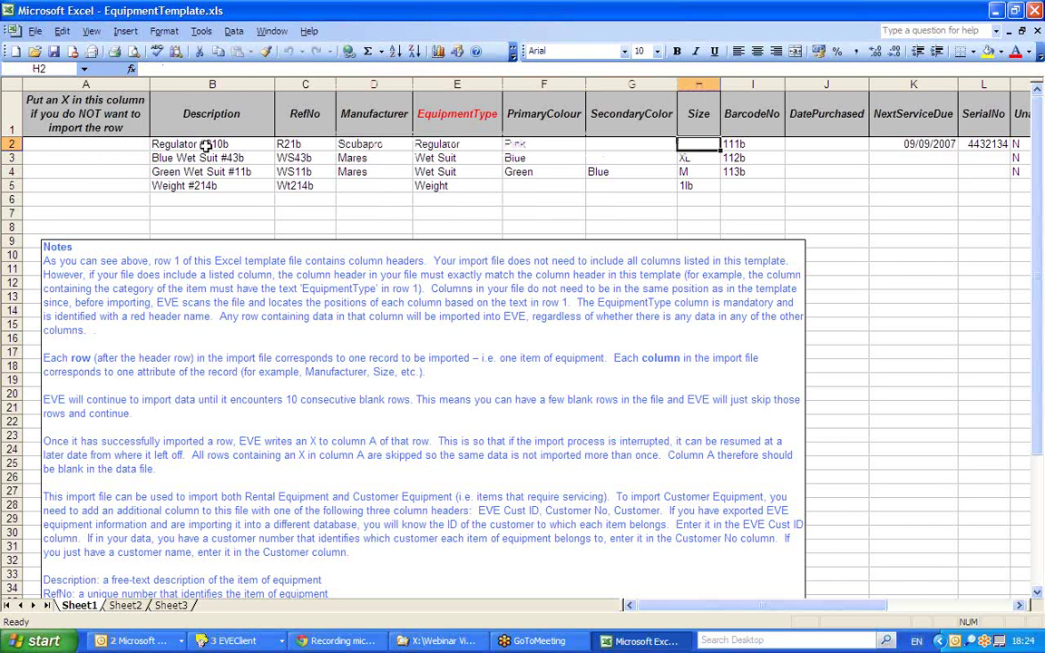
key("Right")
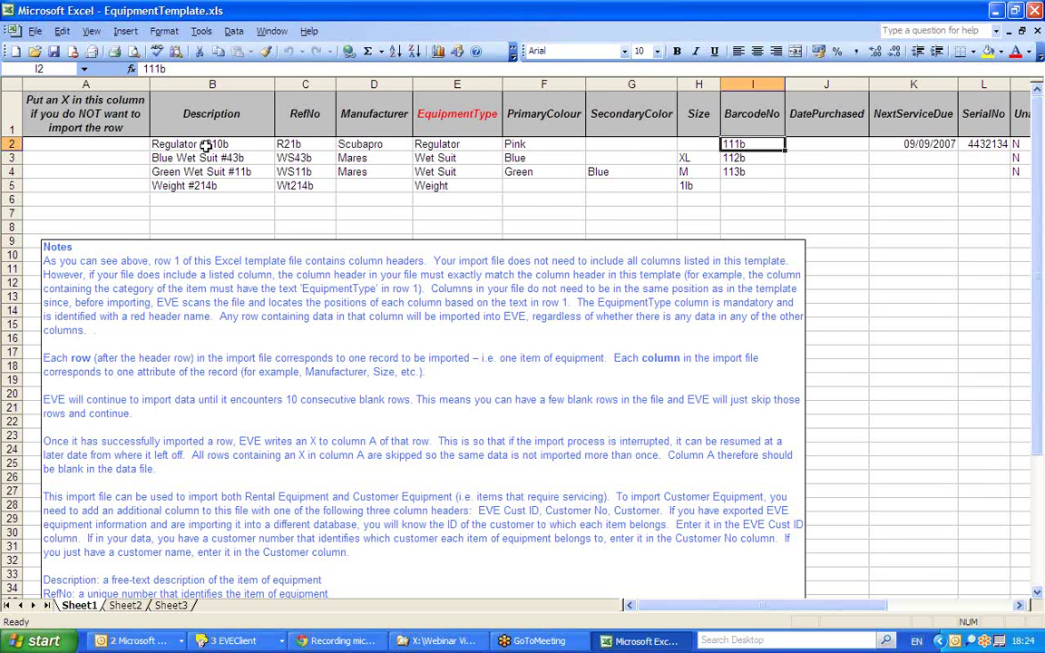
key("Right")
key("Right")
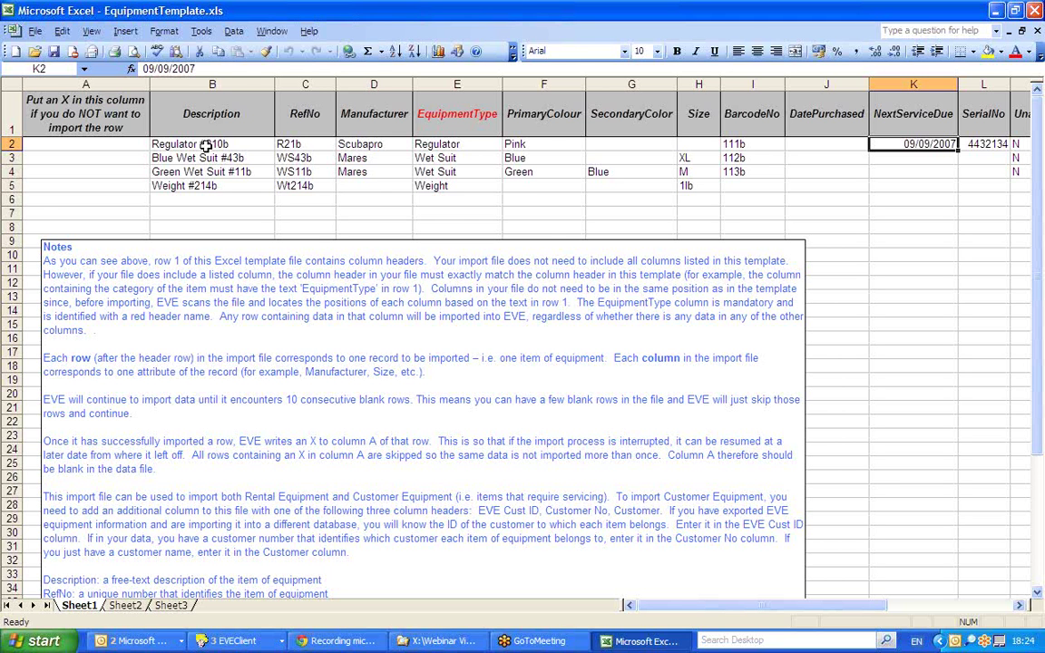
key("Right")
key("Right")
key("Right")
key("Right")
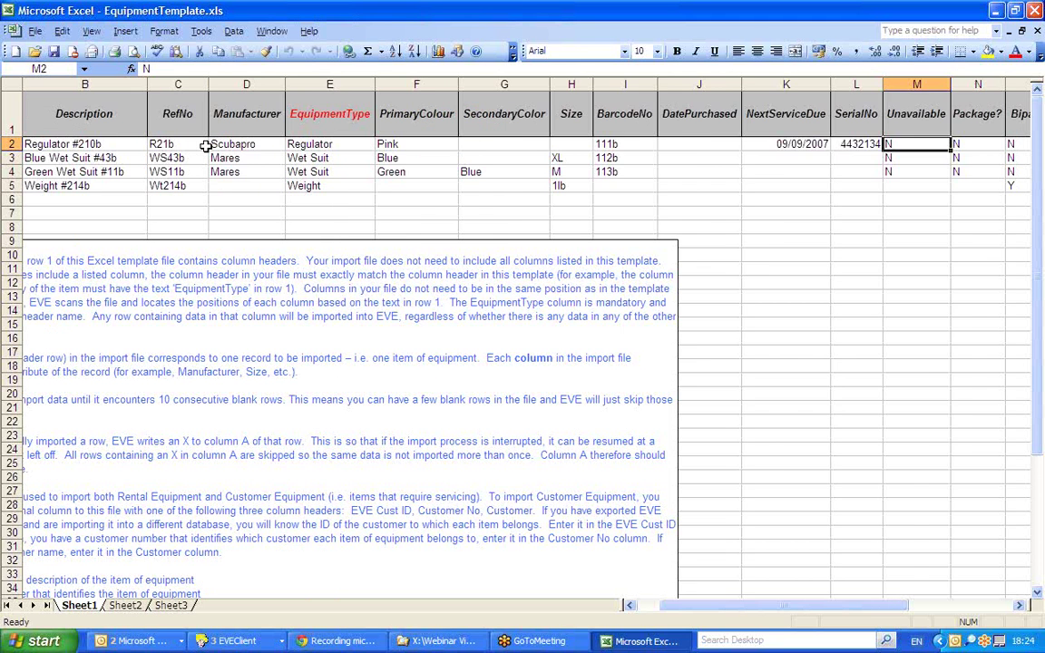
key("Right")
key("Right")
key("Right")
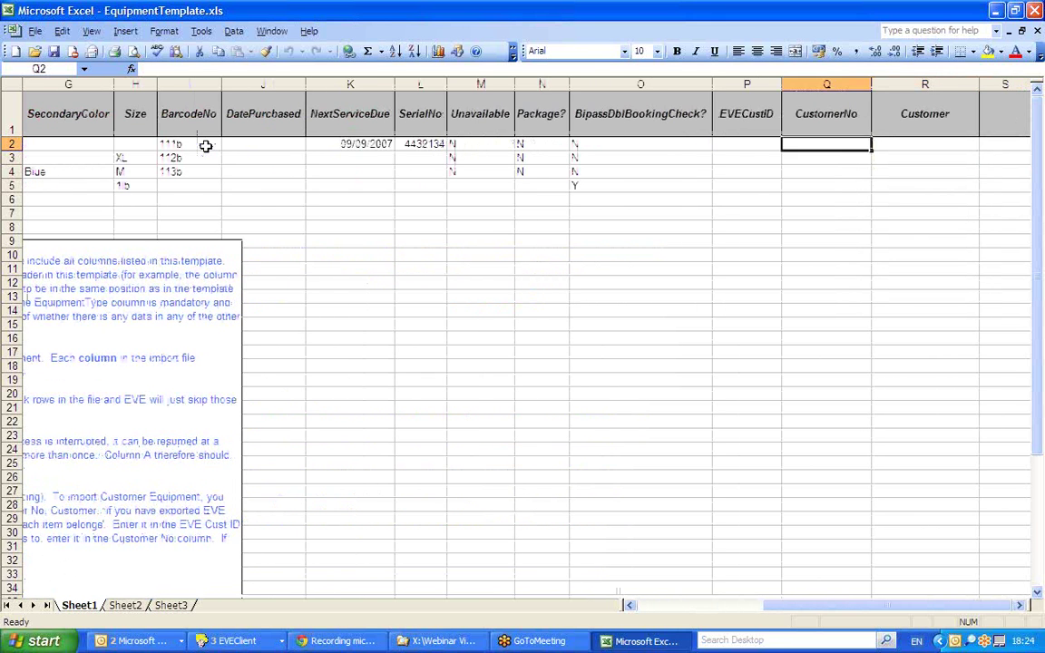
key("Home")
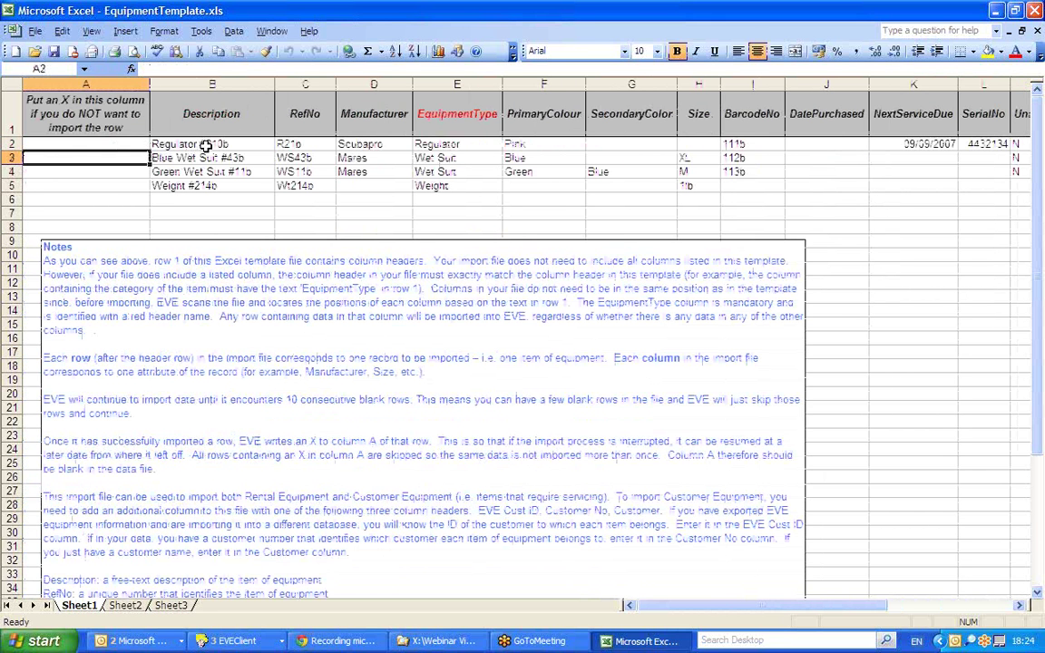
key("Down")
key("Down")
key("Up")
key("Up")
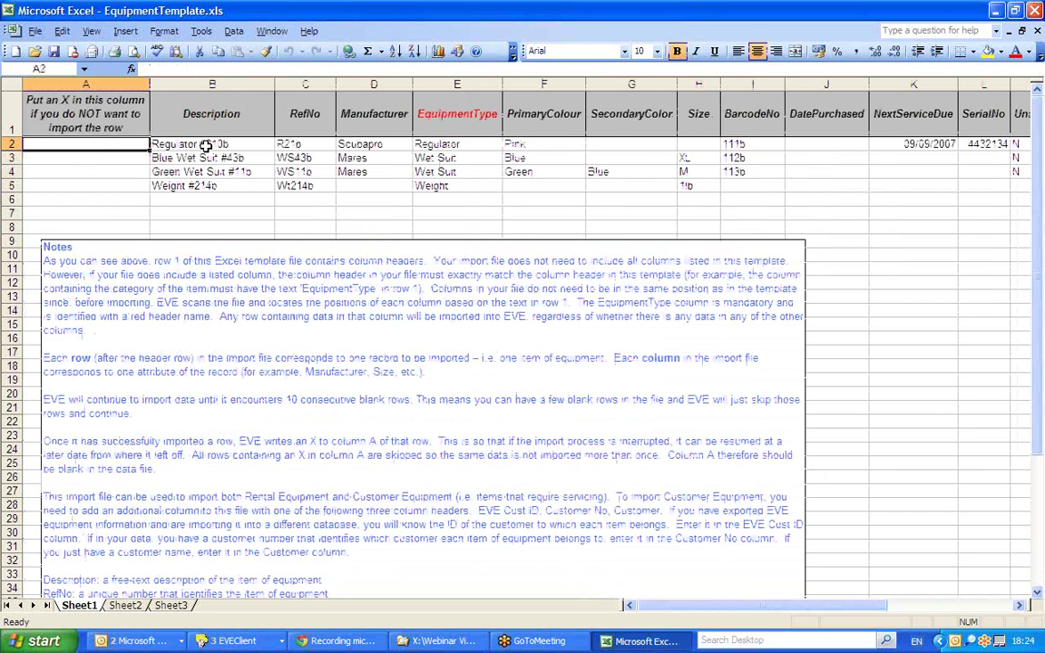
key("Down")
key("Down")
key("Up")
key("Up")
key("Right")
key("Right")
key("Right")
key("Right")
key("Right")
key("Right")
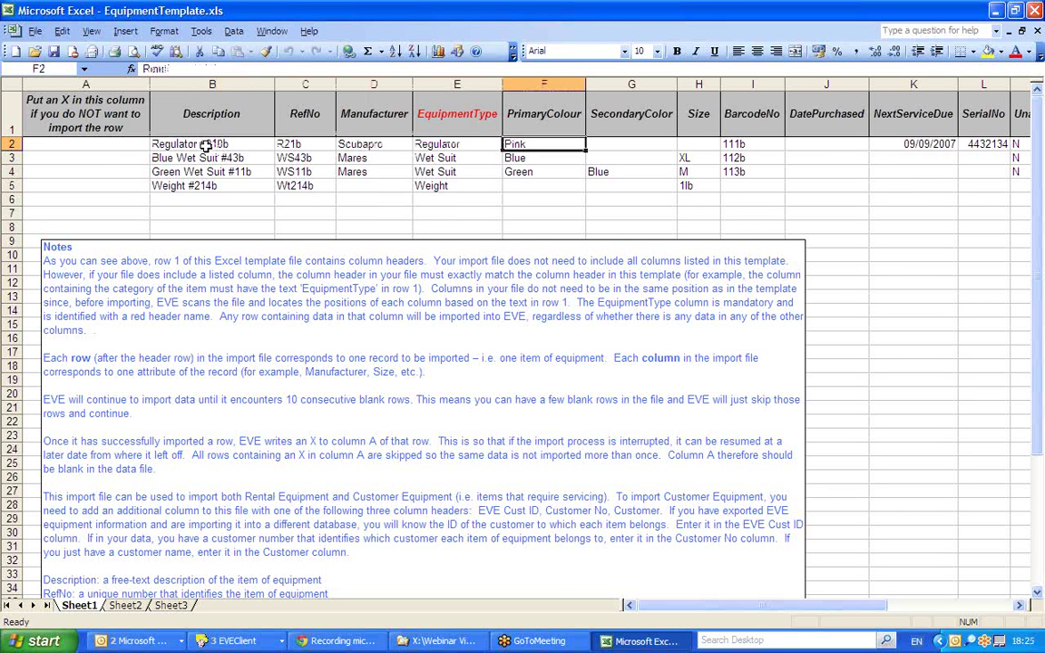
key("Down")
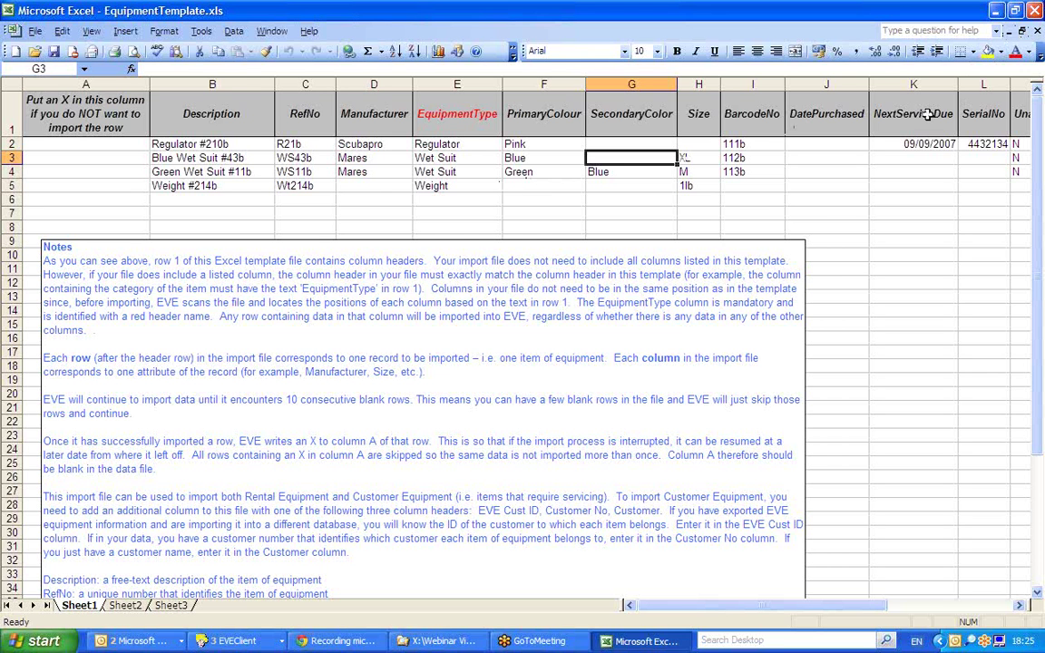
Return to EVE and close the Excel data import and import options windows
left_click(231, 641)
left_click(276, 572)
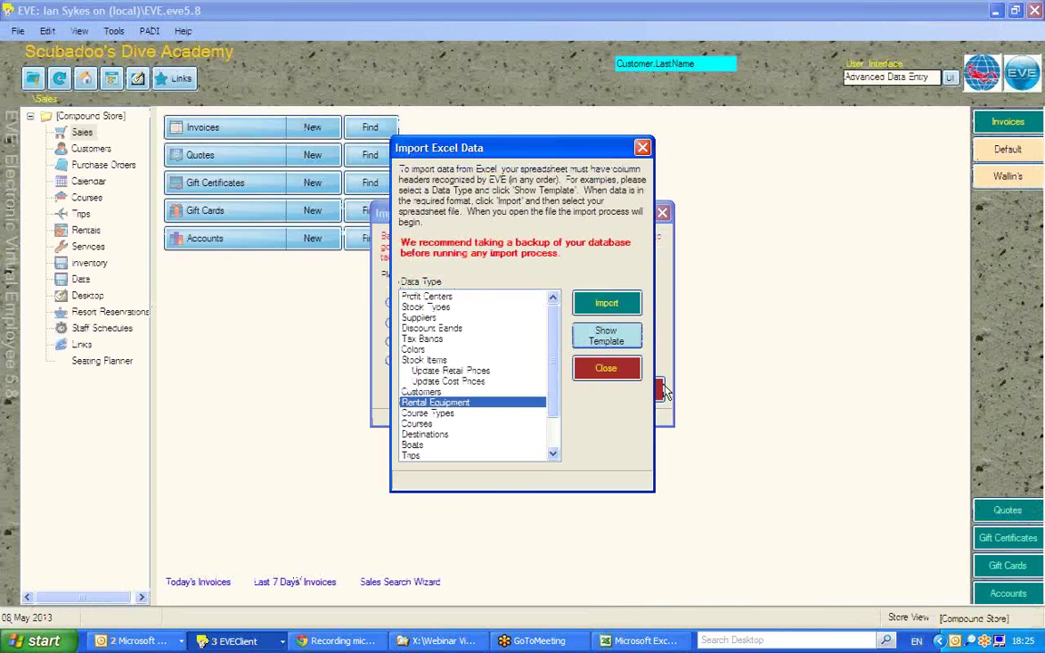
left_click(616, 368)
left_click(632, 389)
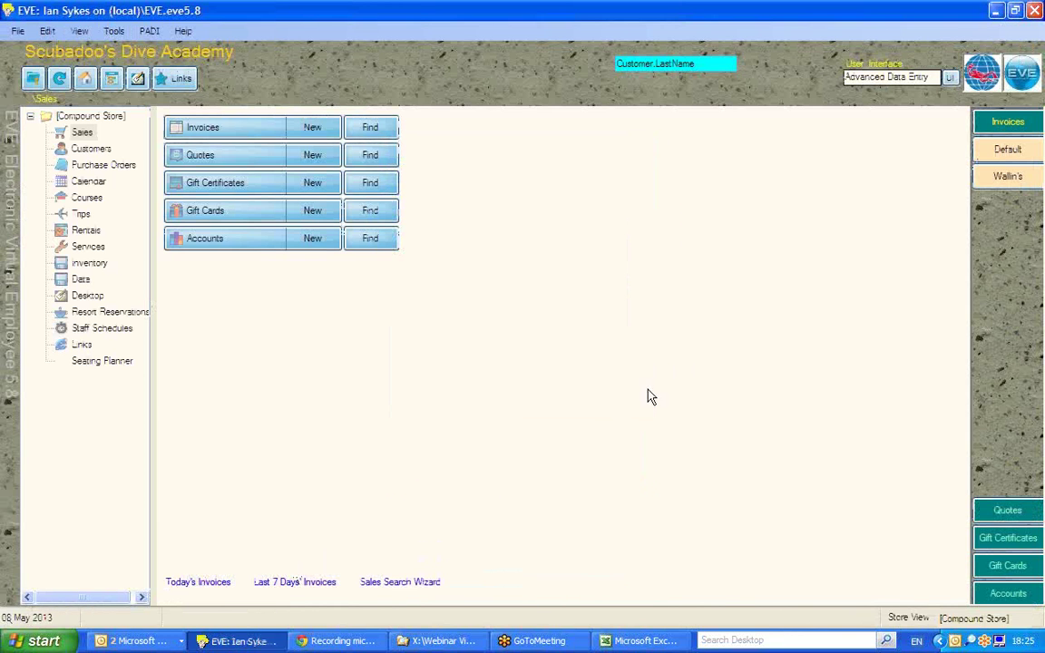
Choose Backup Now from the EVE logo menu, then dismiss the backup confirmation
left_click(1012, 83)
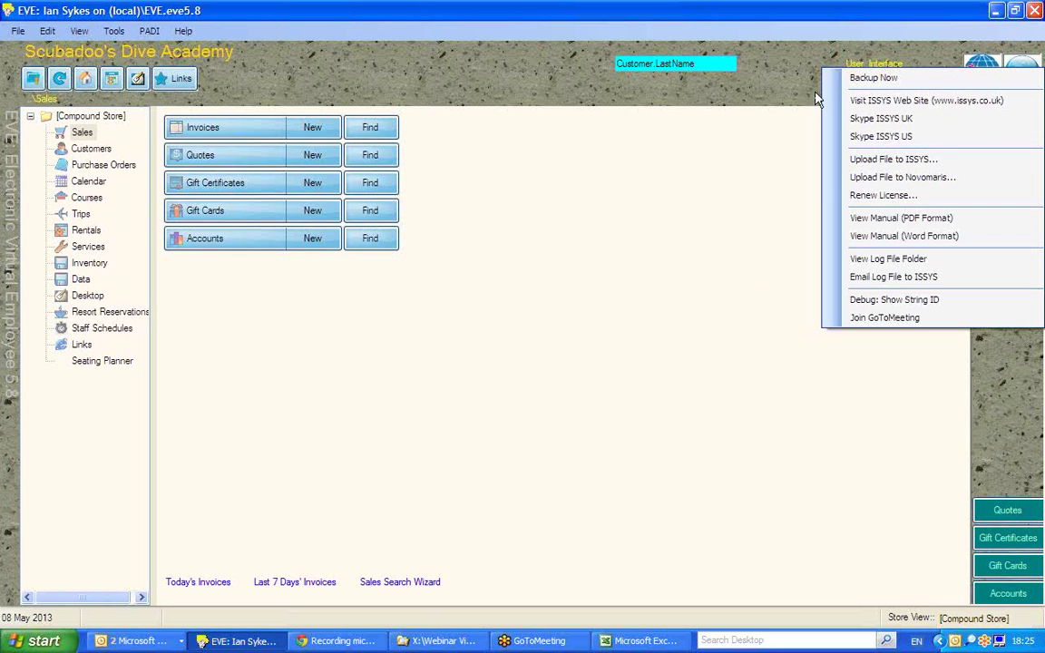
left_click(861, 79)
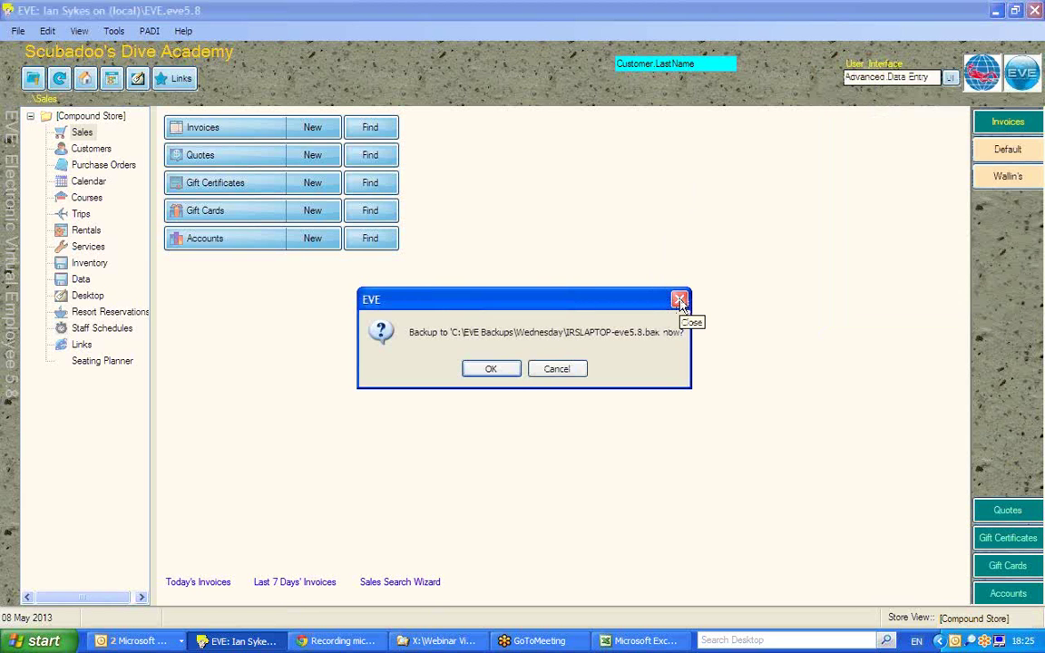
left_click(680, 300)
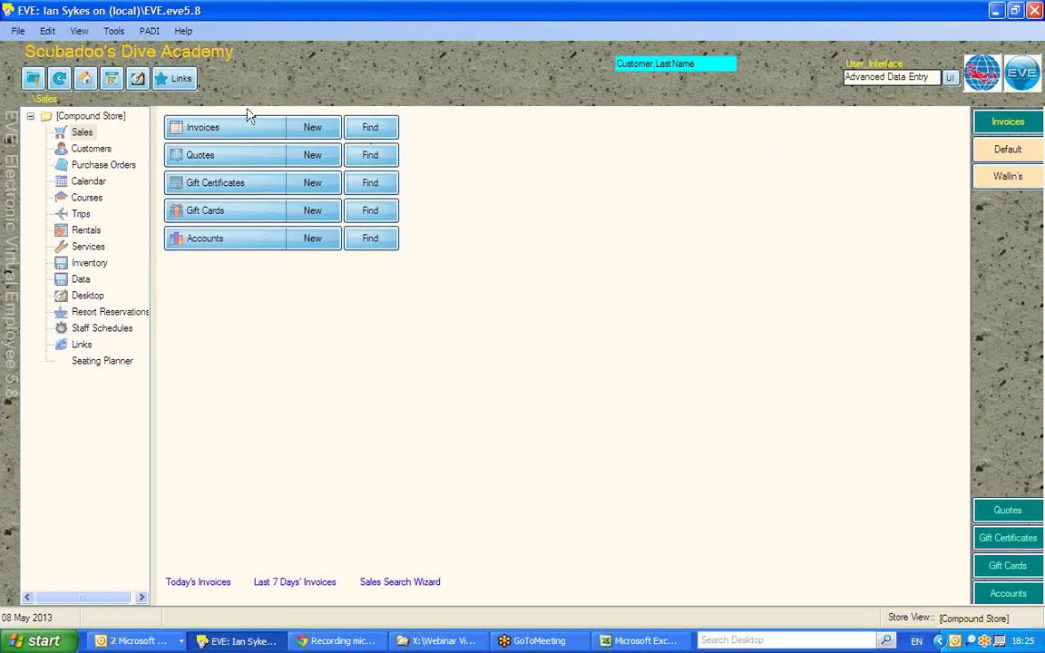
left_click(18, 31)
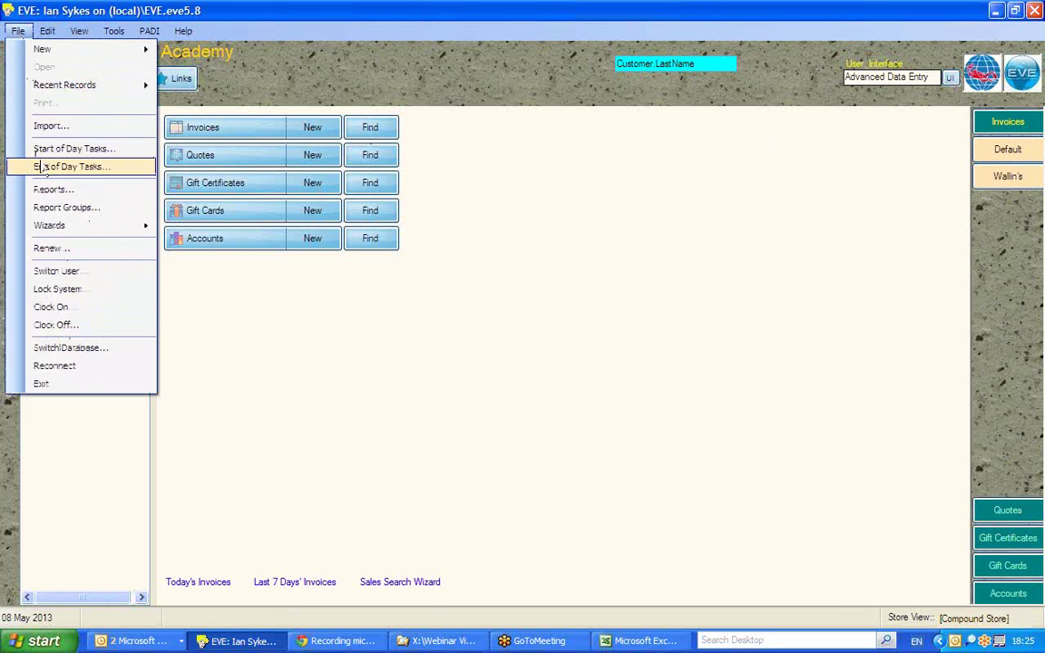
Start a Rental Equipment import from Excel using the EquipmentTemplate.xls file
left_click(32, 126)
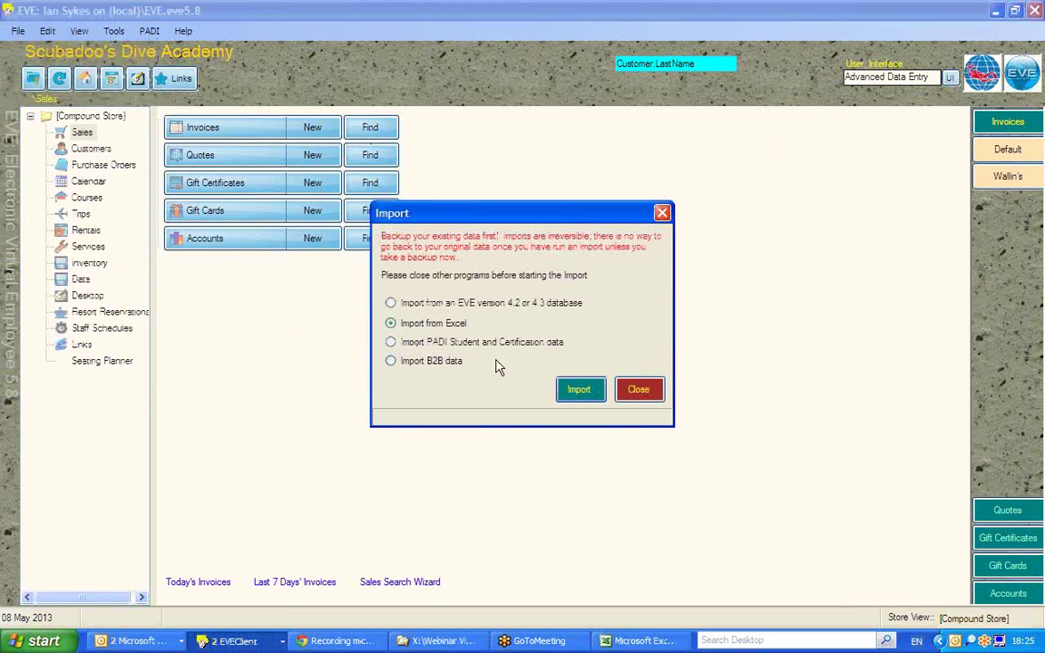
left_click(578, 389)
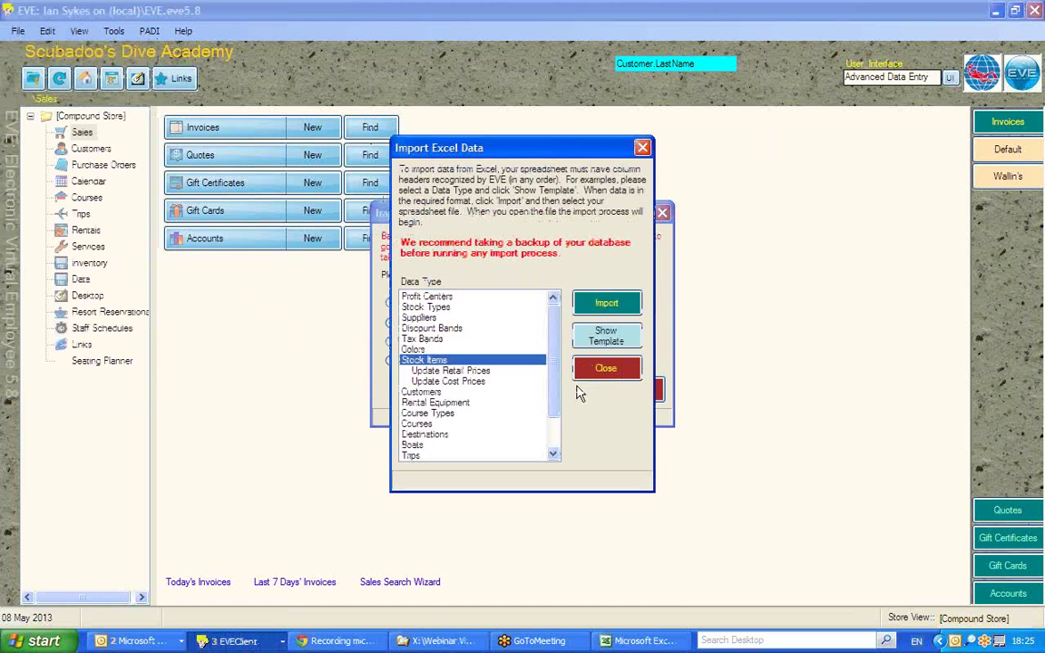
left_click(417, 402)
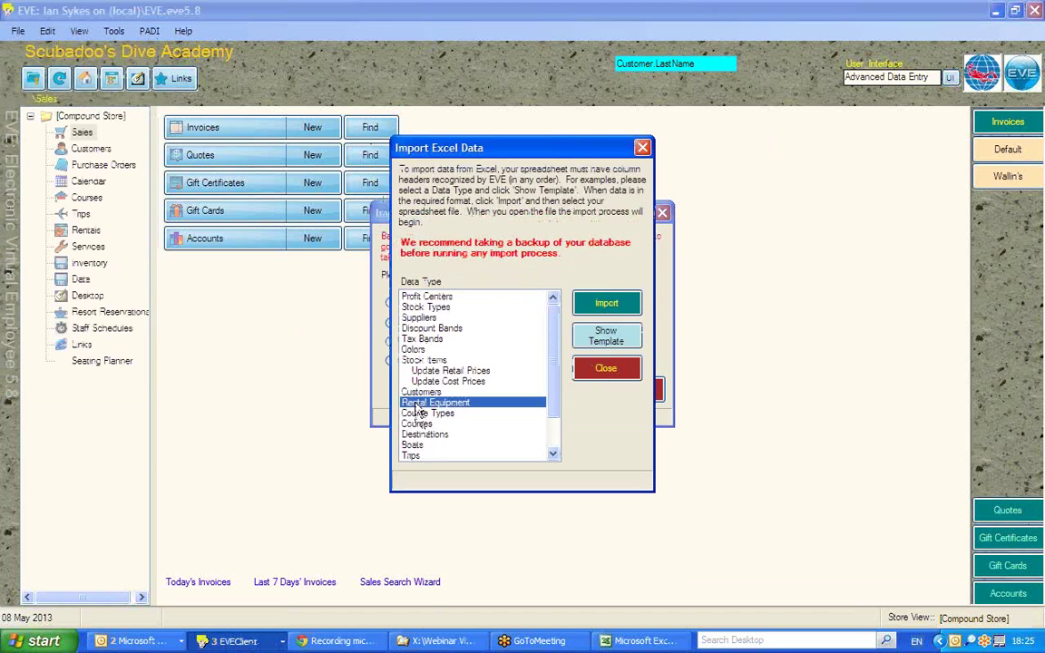
left_click(603, 300)
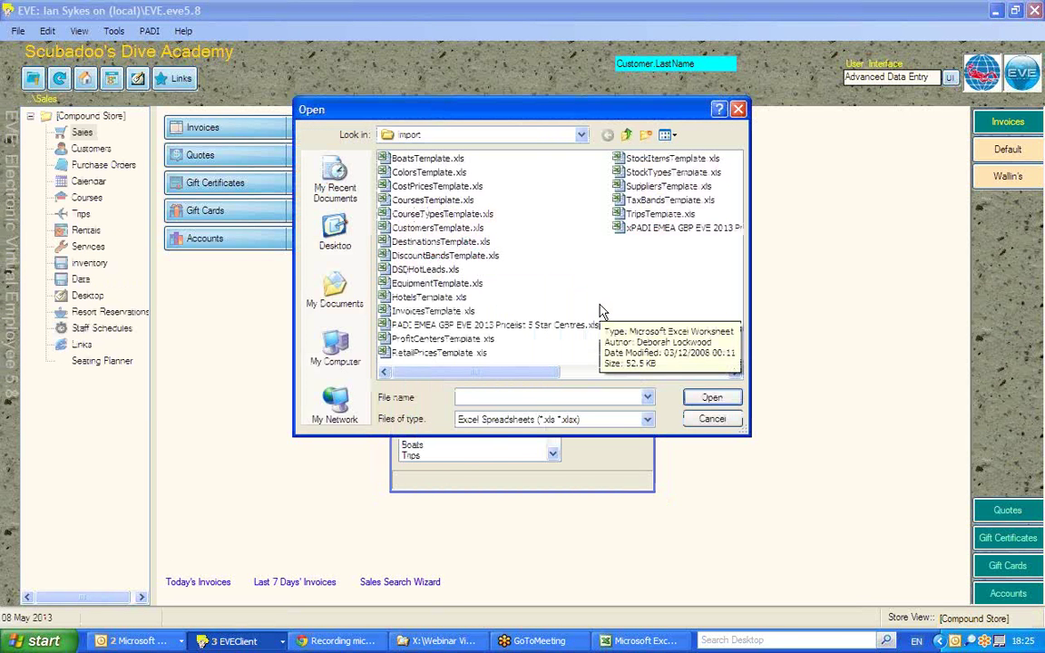
left_click(406, 284)
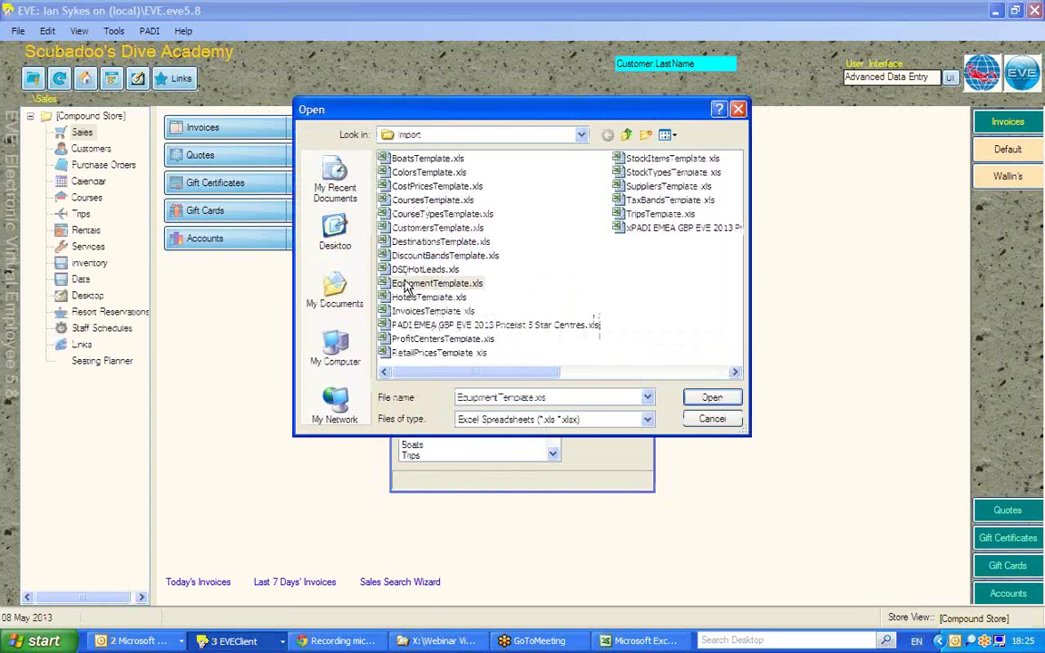
double_click(406, 285)
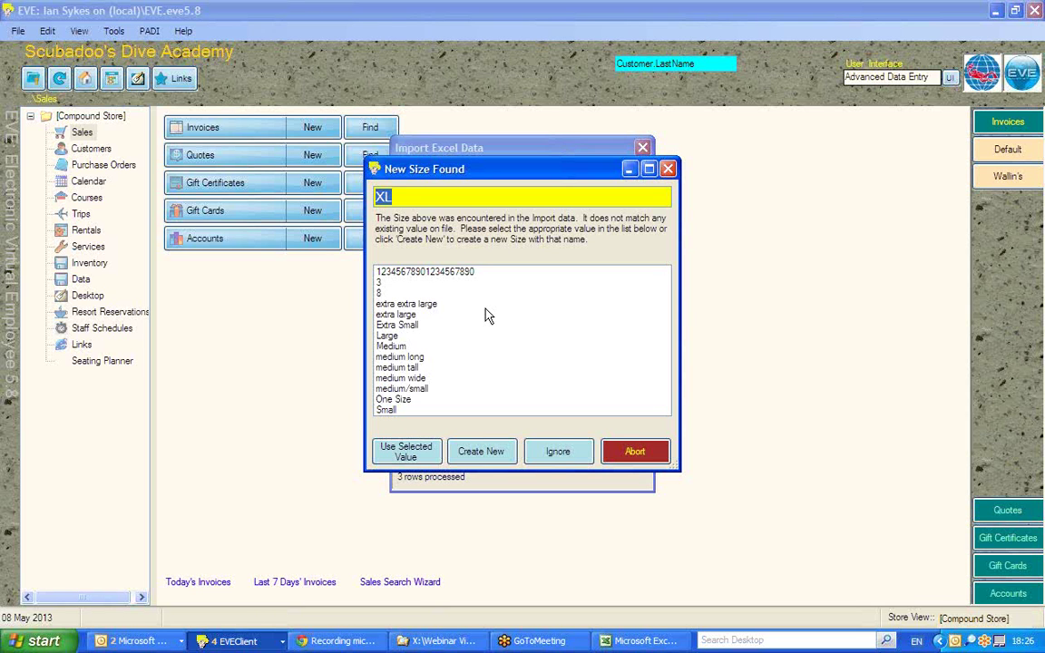
Create XL as a new Wet Suits size and save it
left_click(482, 451)
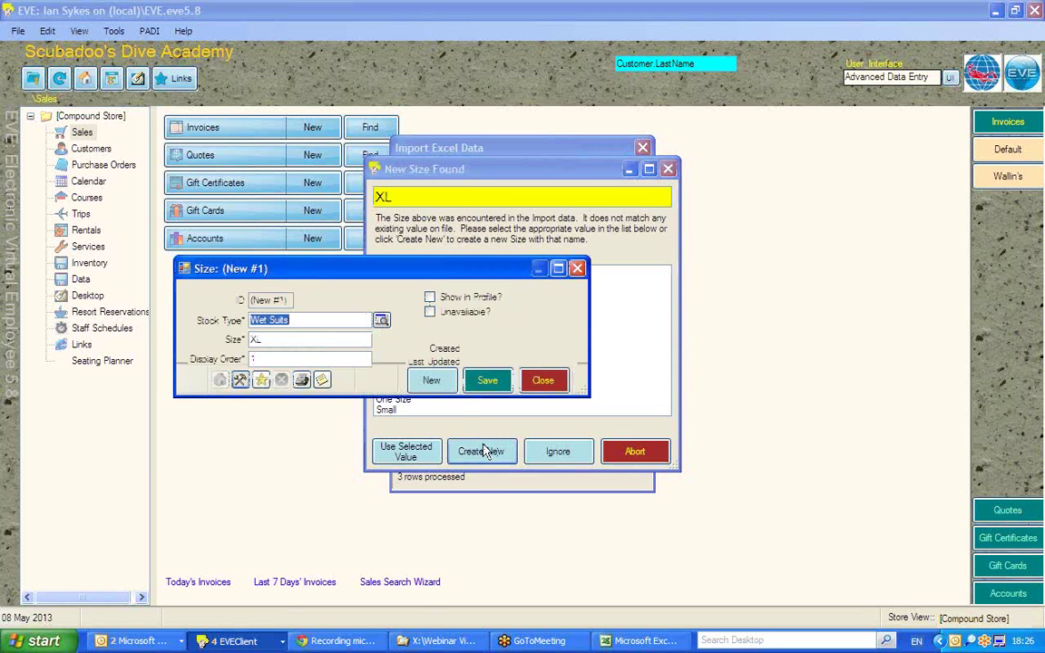
left_click(478, 381)
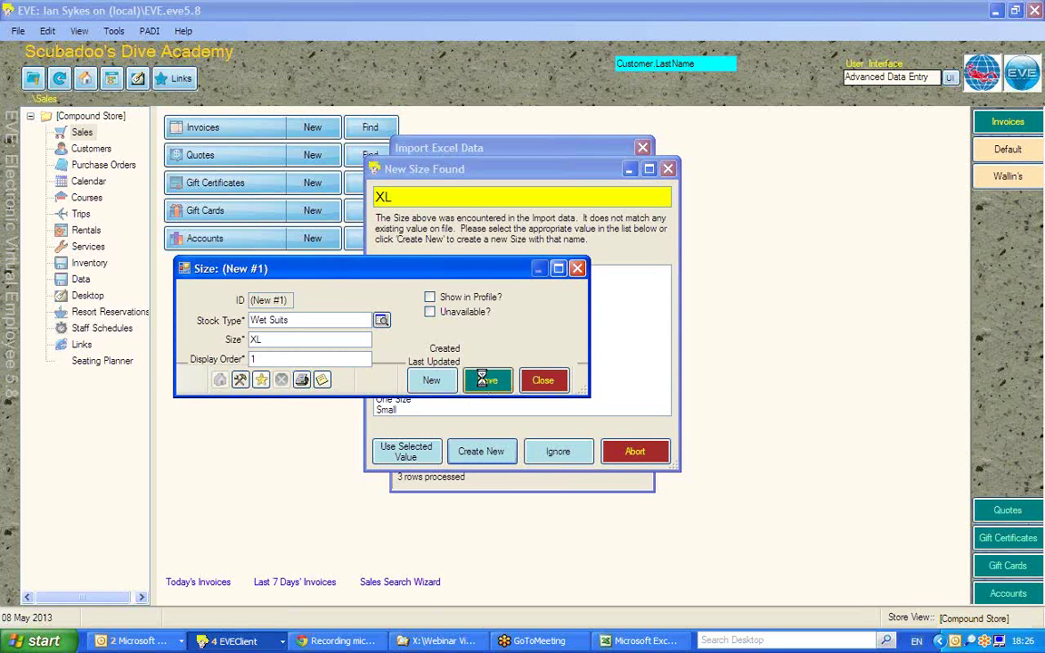
left_click(542, 381)
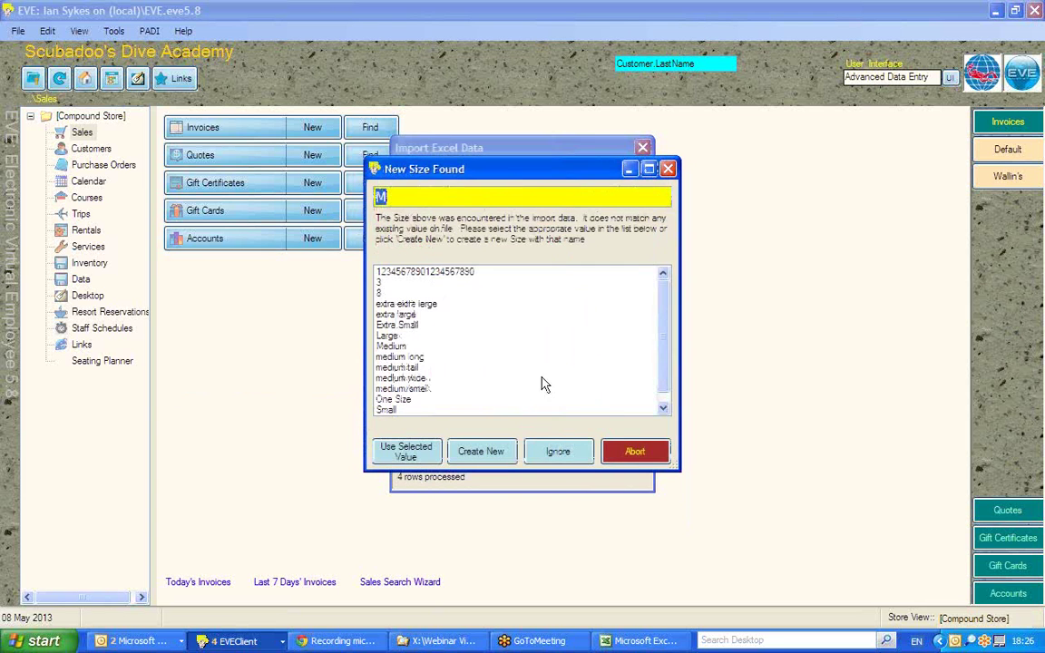
Map the unmatched size M to Medium, and select 1kg as the match for 1lb
left_click(381, 346)
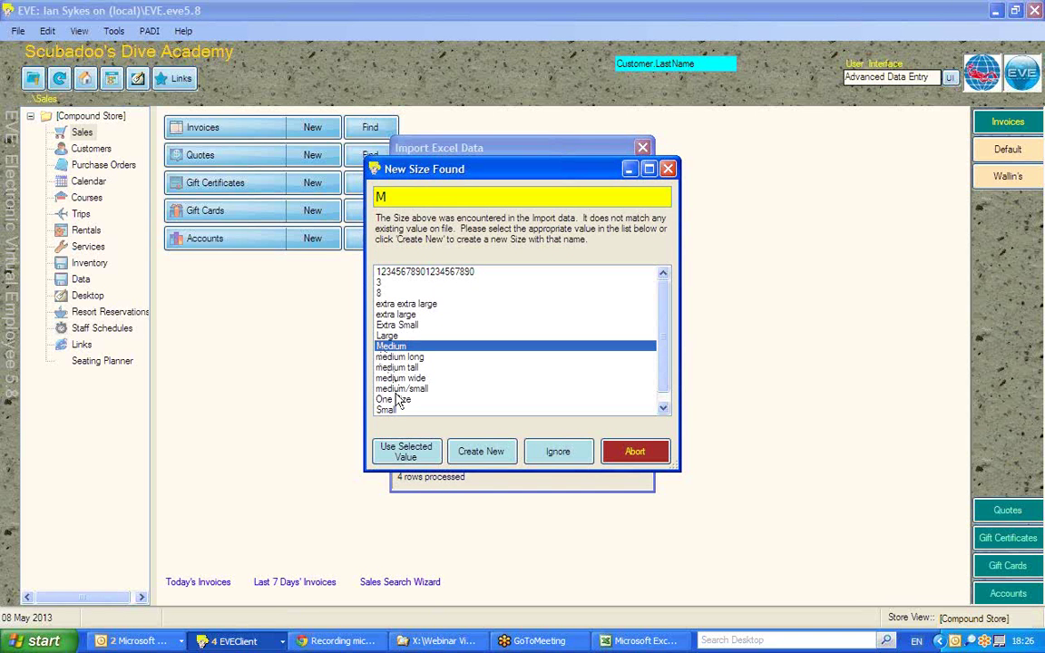
left_click(404, 454)
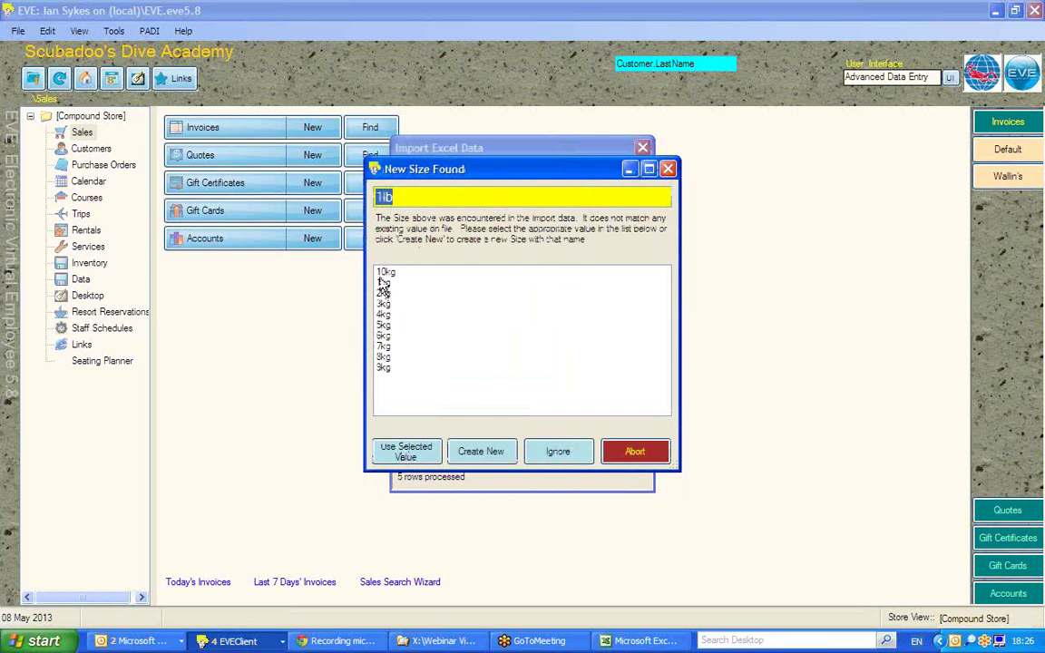
left_click(383, 282)
Map 1lb to the existing 1kg size so the import finishes
left_click(408, 450)
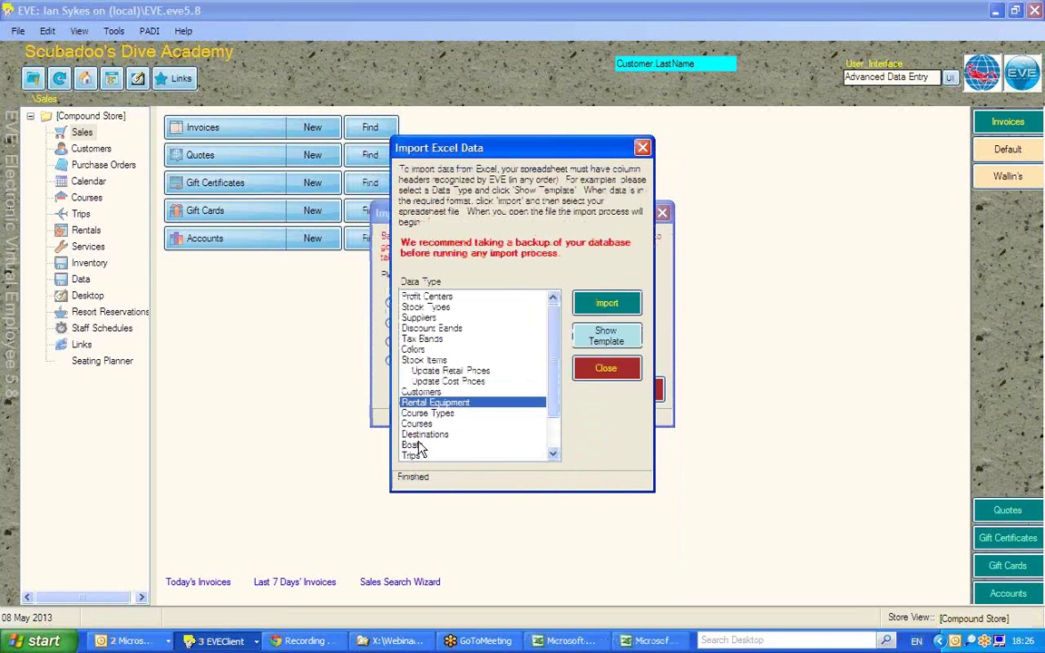